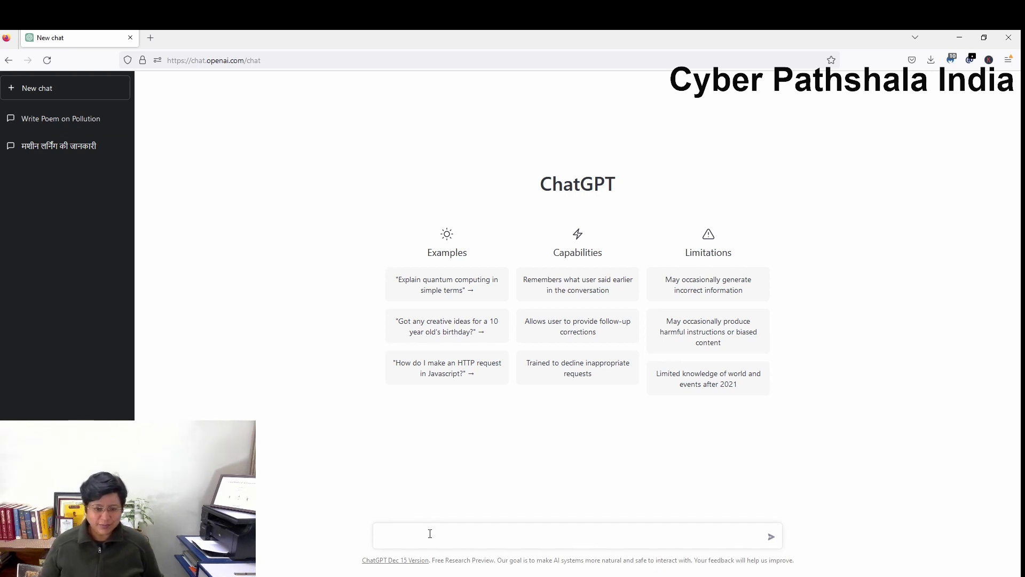
# Send the prompt 'write poem on pollution' in a new chat, correcting the typo first
pyautogui.write('write poen on cov')
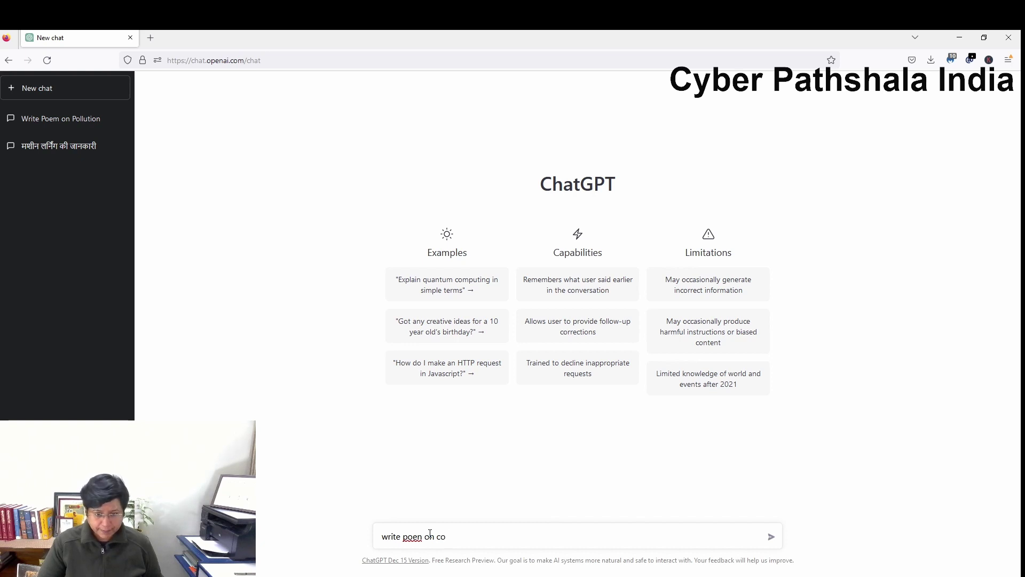
pyautogui.press('BackSpace')
pyautogui.press('BackSpace')
pyautogui.press('BackSpace')
pyautogui.press('BackSpace')
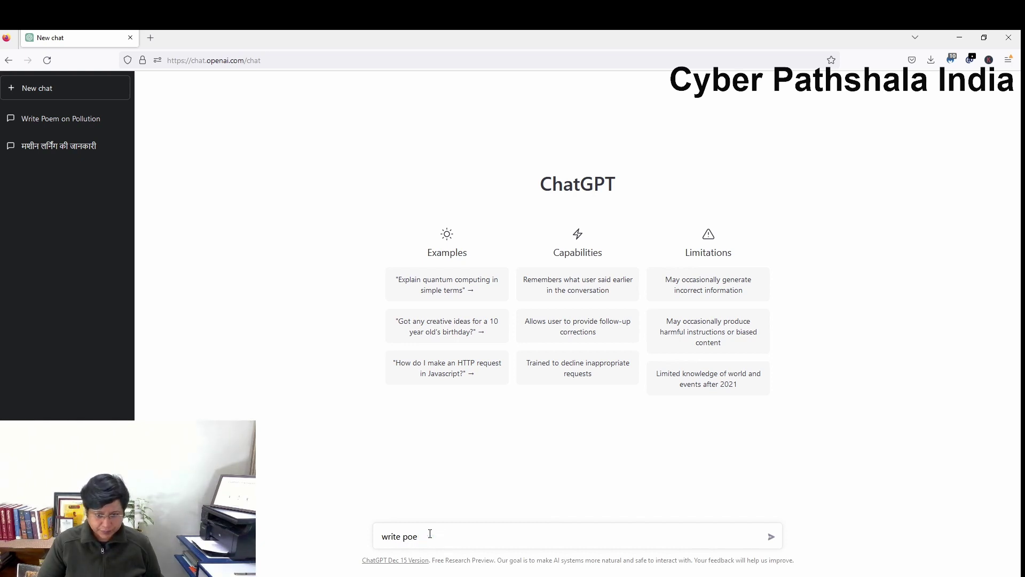
pyautogui.write('m on ')
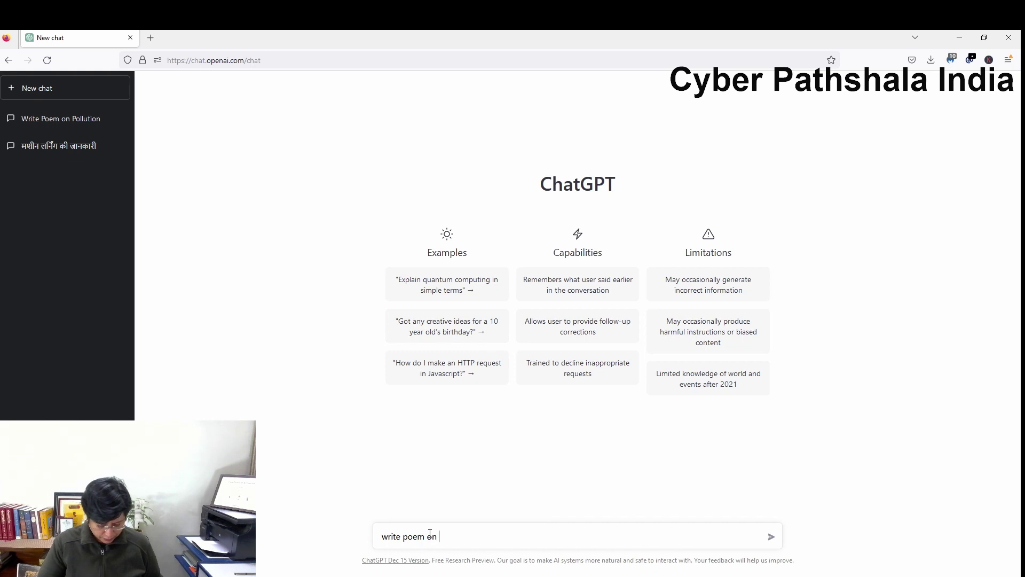
pyautogui.write('pollution')
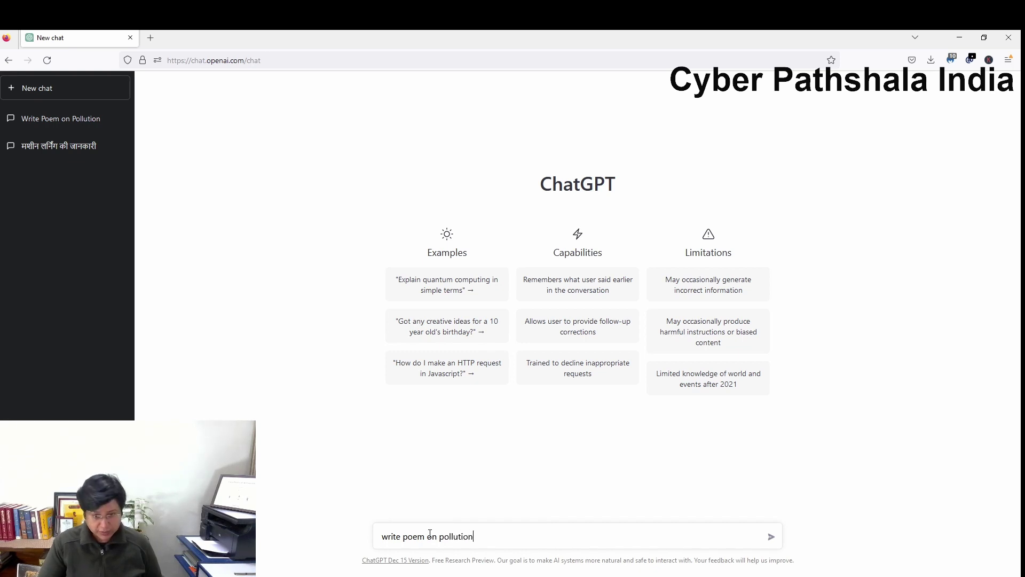
pyautogui.click(772, 537)
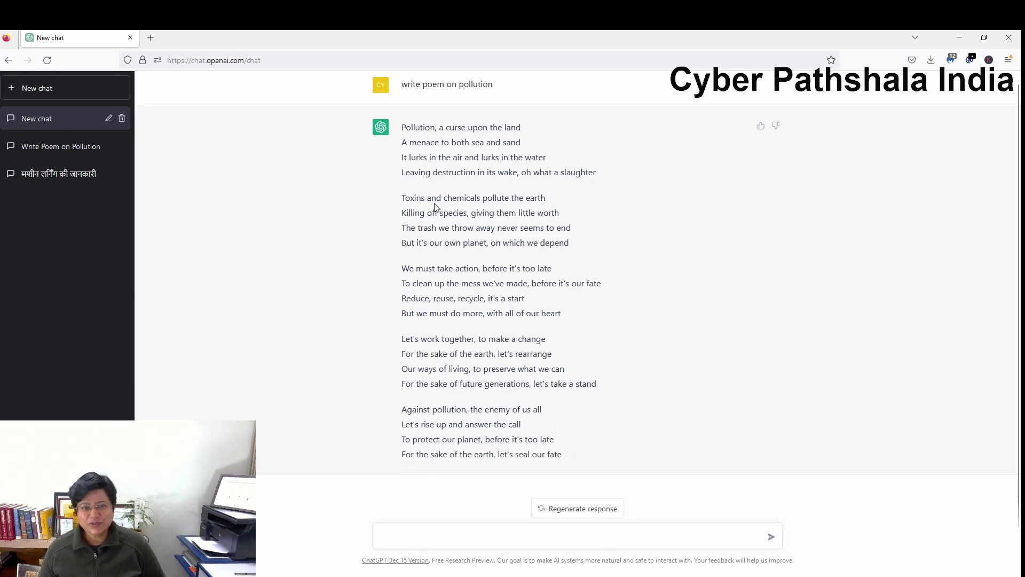
# Regenerate the pollution poem to get a version opening 'Pollution, a deadly disease'
pyautogui.click(586, 512)
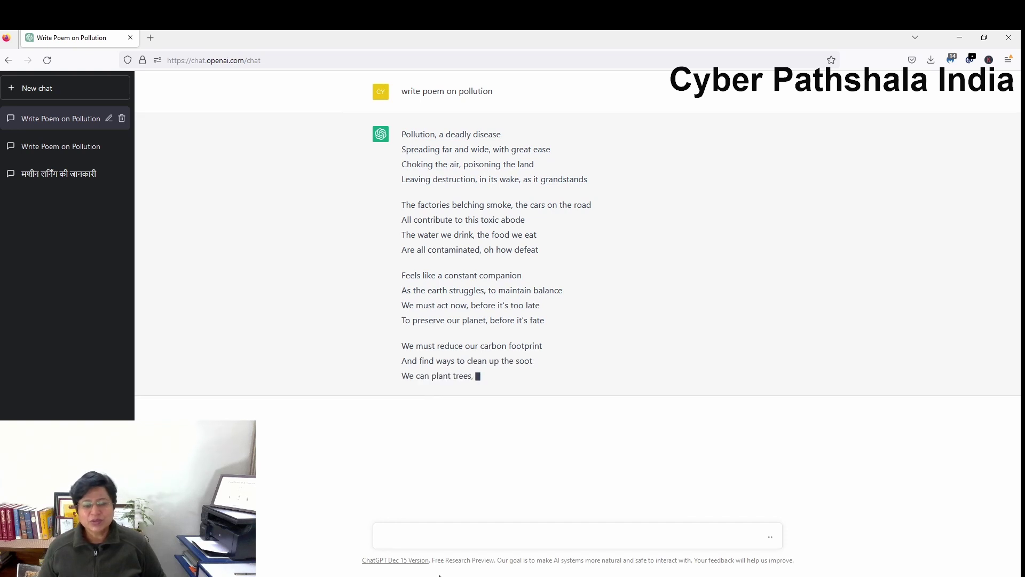
pyautogui.click(434, 536)
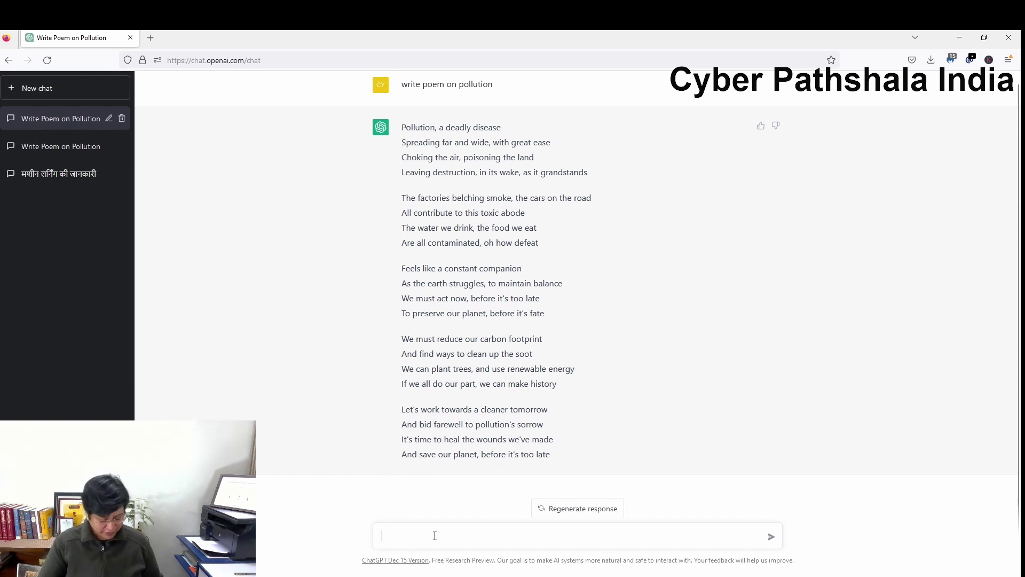
# Send 'addition of 5678.876 and 34598.8672' and get the sum 40277.7432
pyautogui.write('addi')
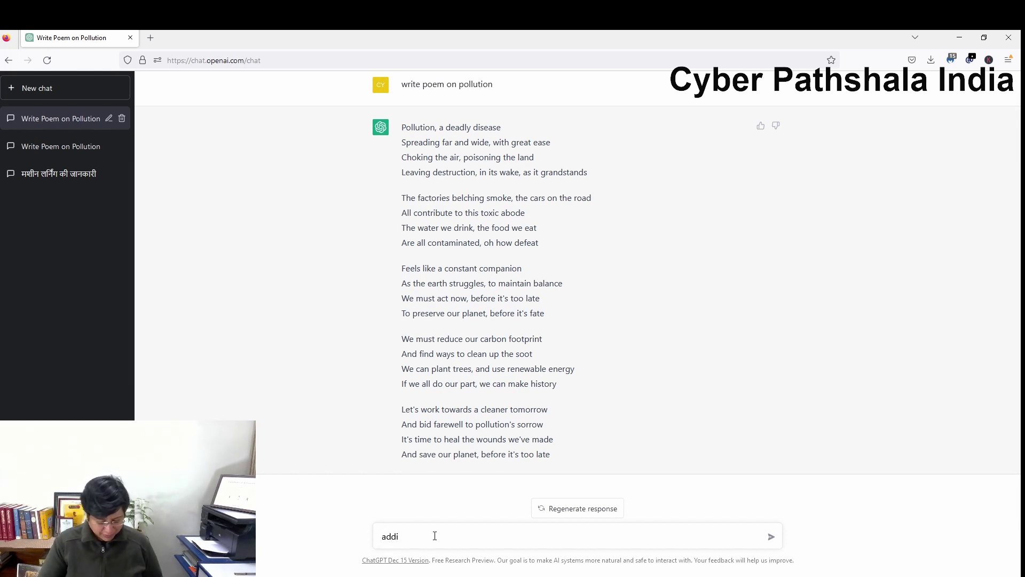
pyautogui.write('tion o')
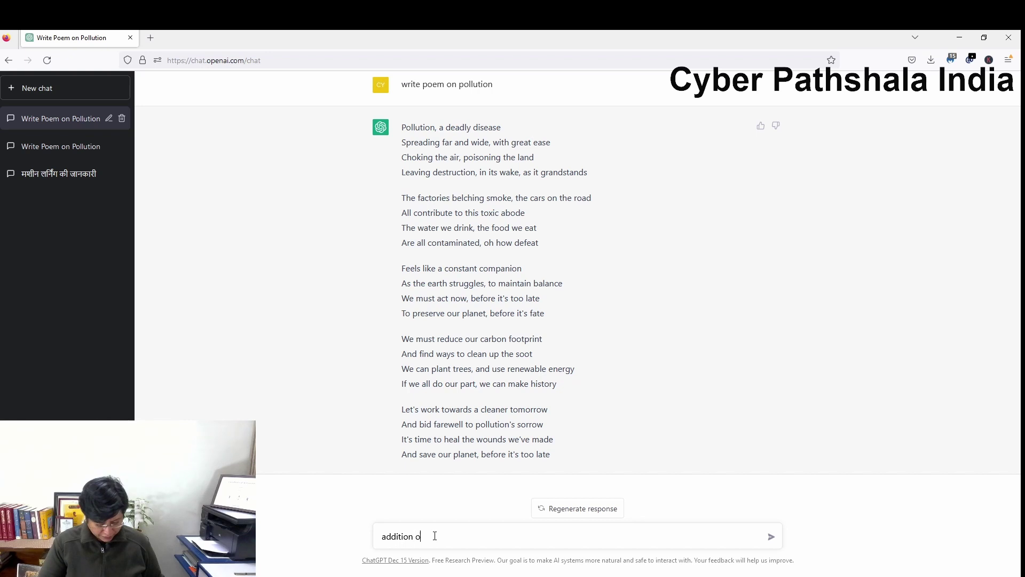
pyautogui.write('f 5678')
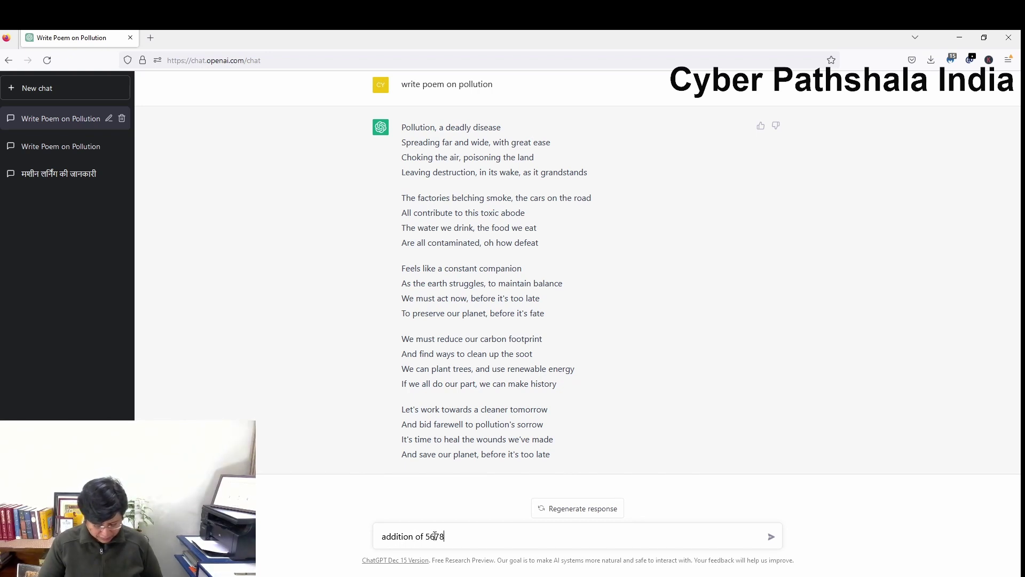
pyautogui.write('.876')
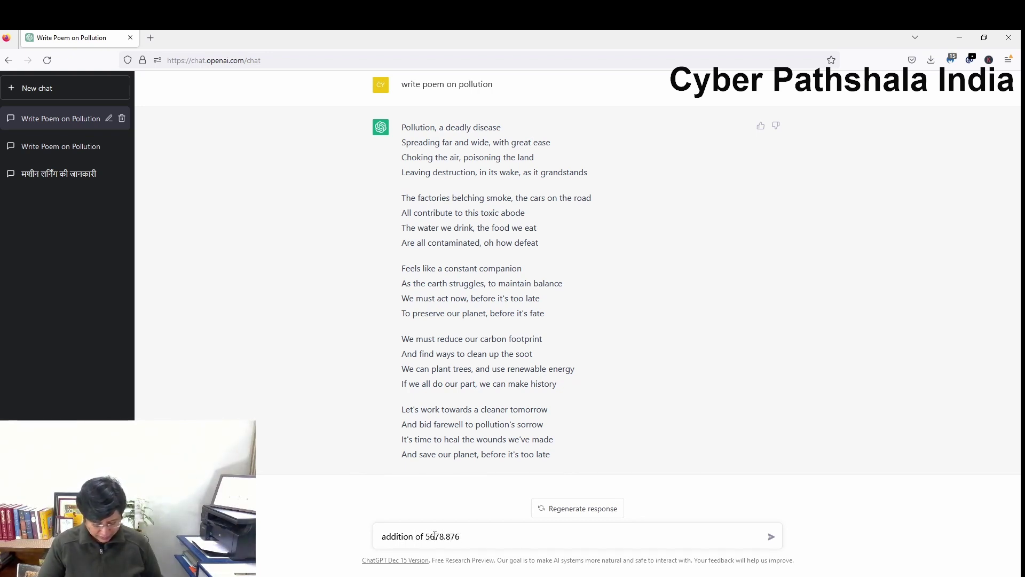
pyautogui.write(' and 34598.8672')
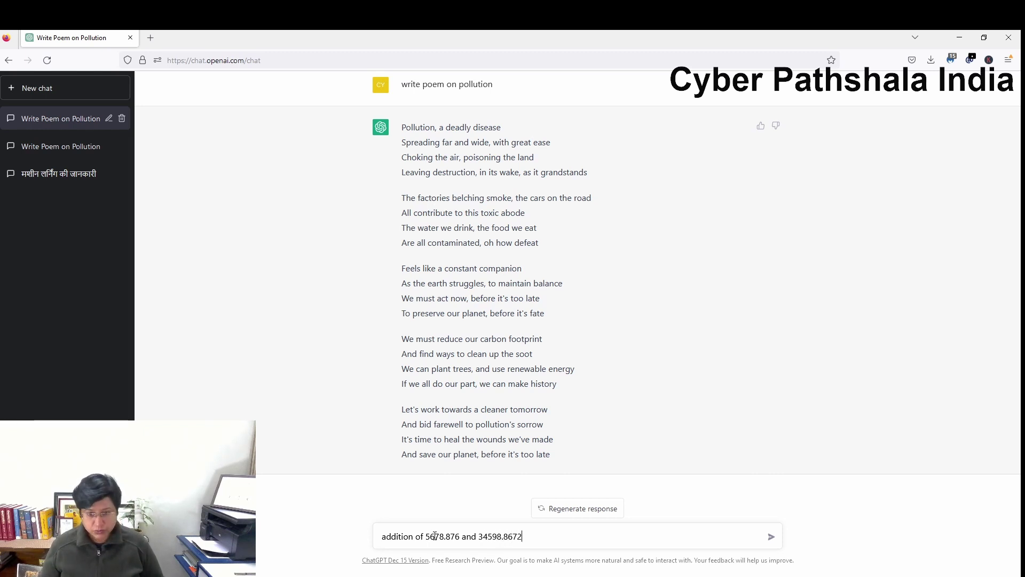
pyautogui.click(769, 539)
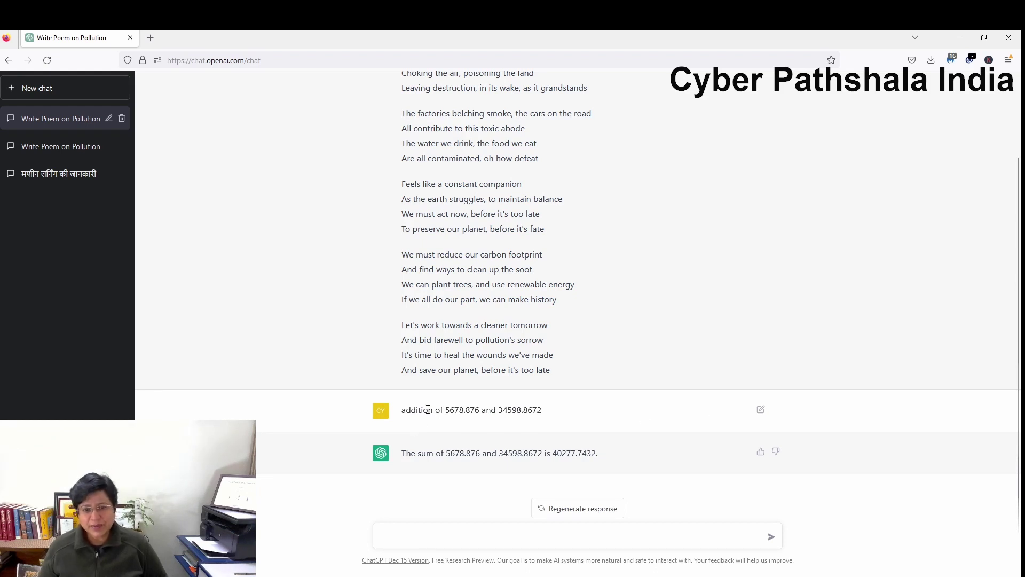
pyautogui.moveTo(447, 410); pyautogui.dragTo(542, 412)
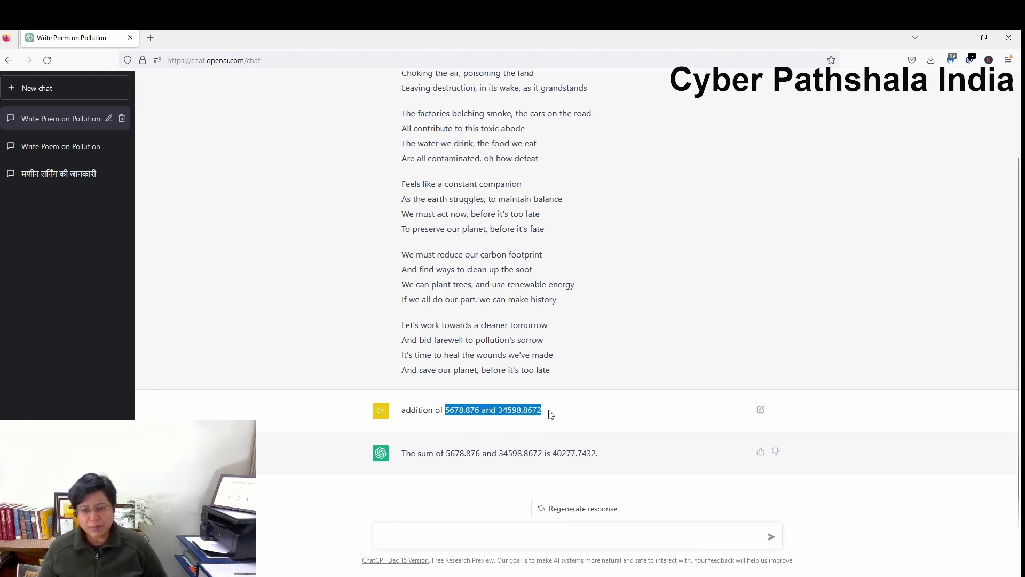
pyautogui.moveTo(410, 453); pyautogui.dragTo(613, 461)
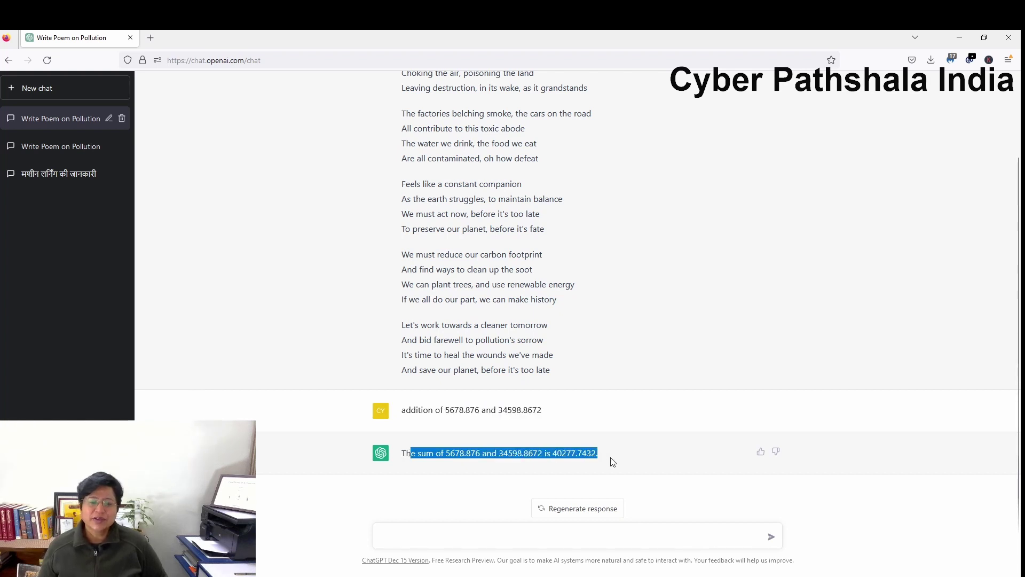
pyautogui.click(612, 461)
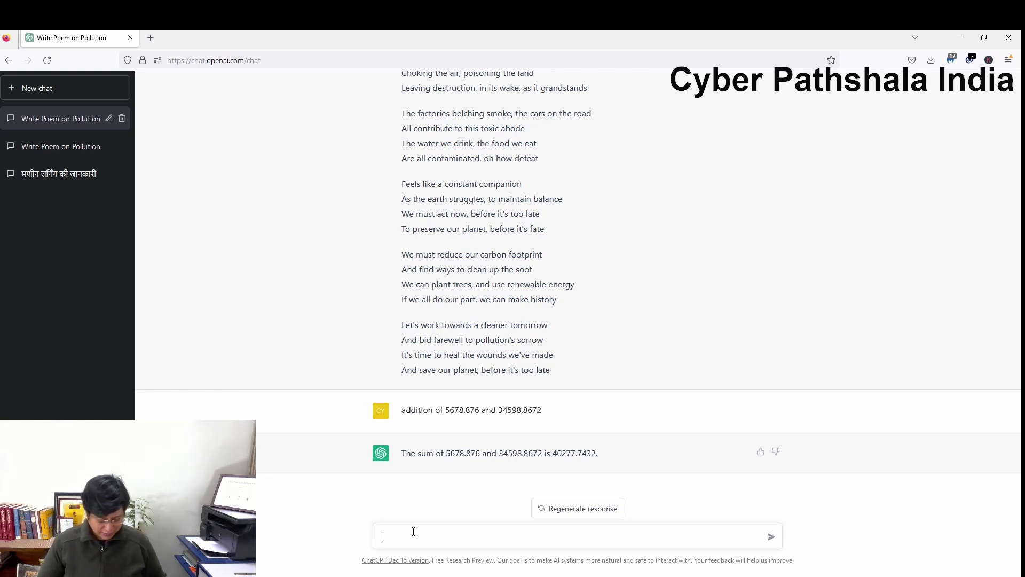
# Send 'write two numbers addition program in python' to get an add(num1, num2) function
pyautogui.write('write')
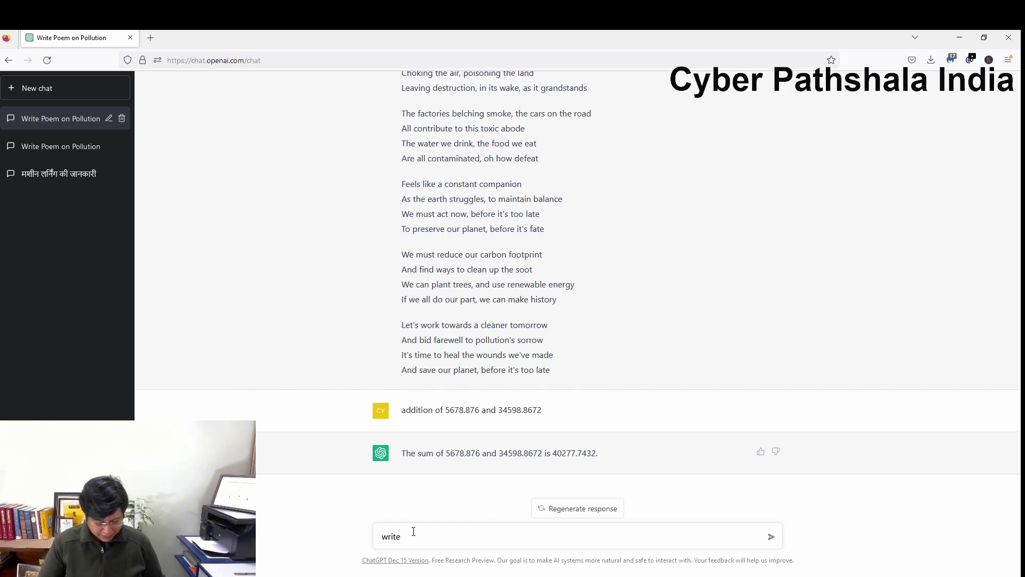
pyautogui.write(' two ')
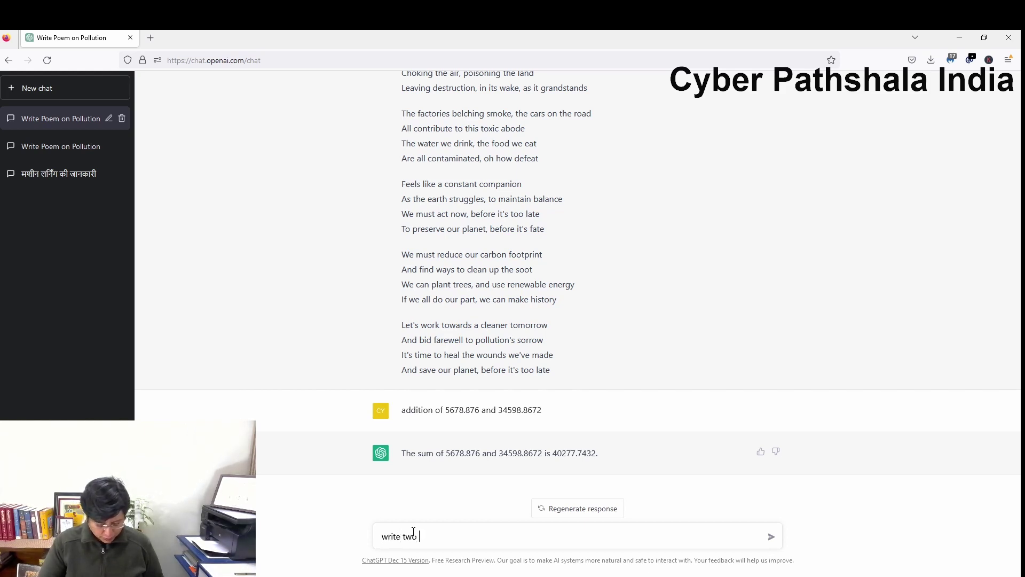
pyautogui.write('numbers add')
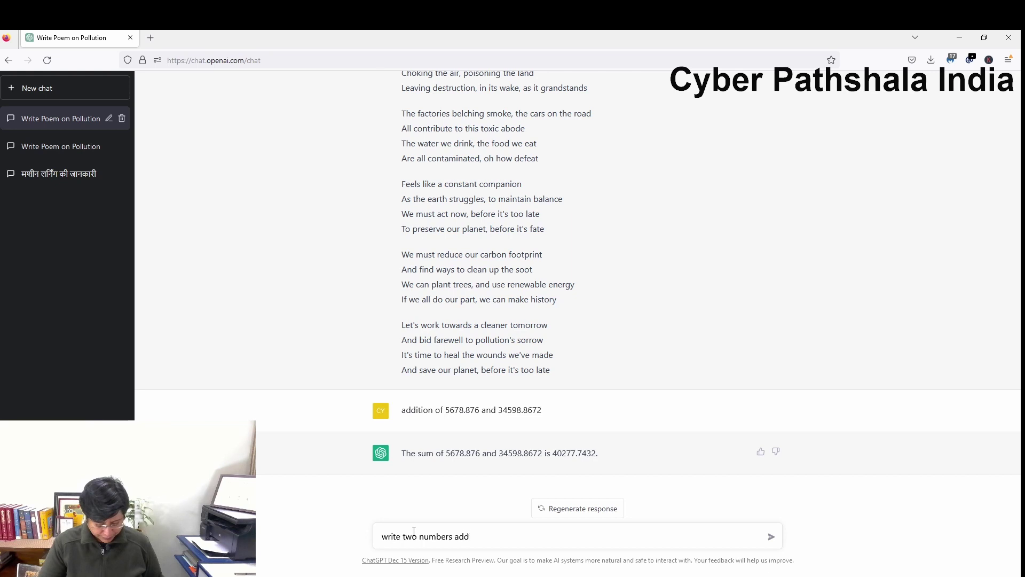
pyautogui.write('ition pro')
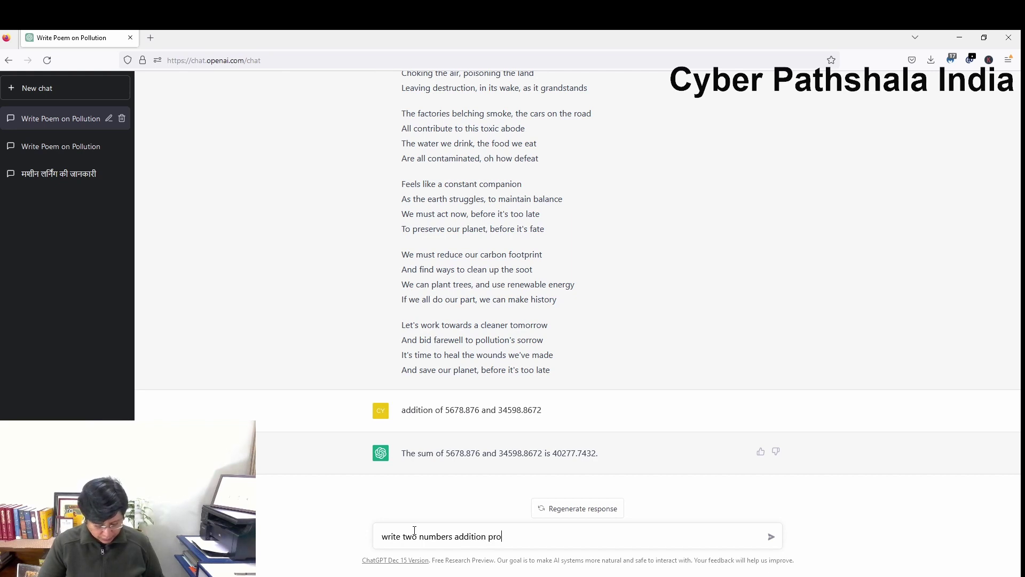
pyautogui.write('gram in ')
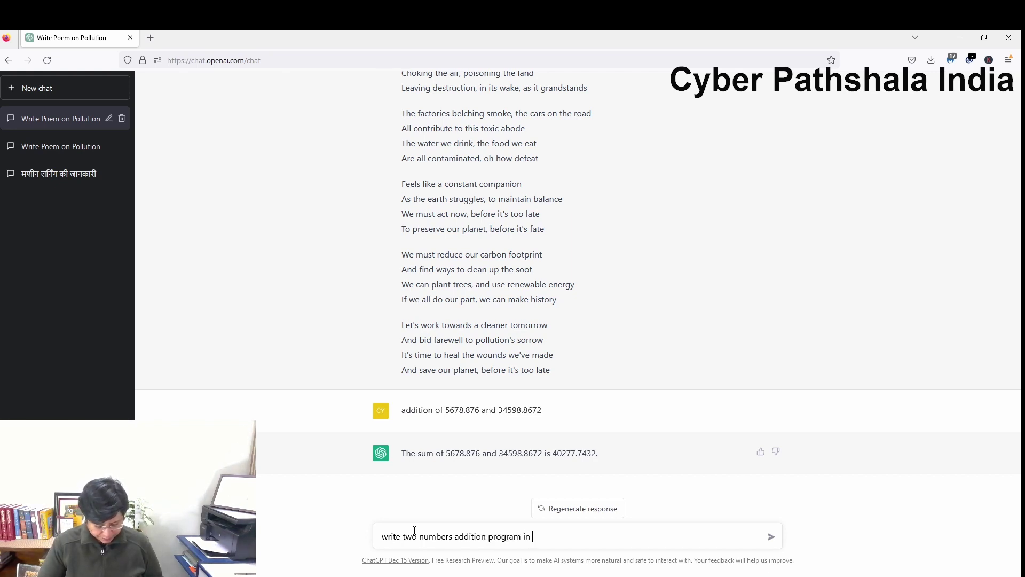
pyautogui.write('python')
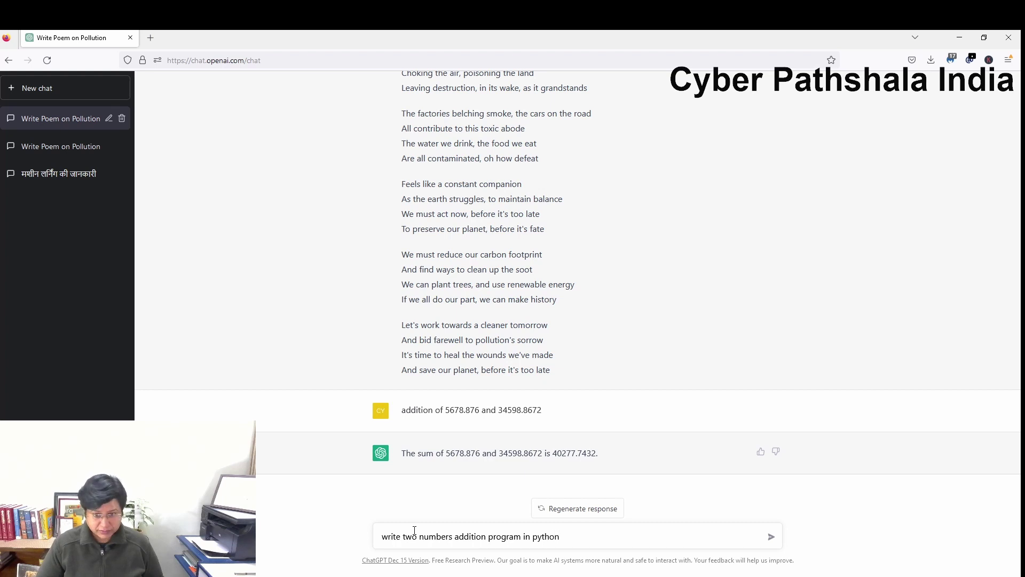
pyautogui.press('Return')
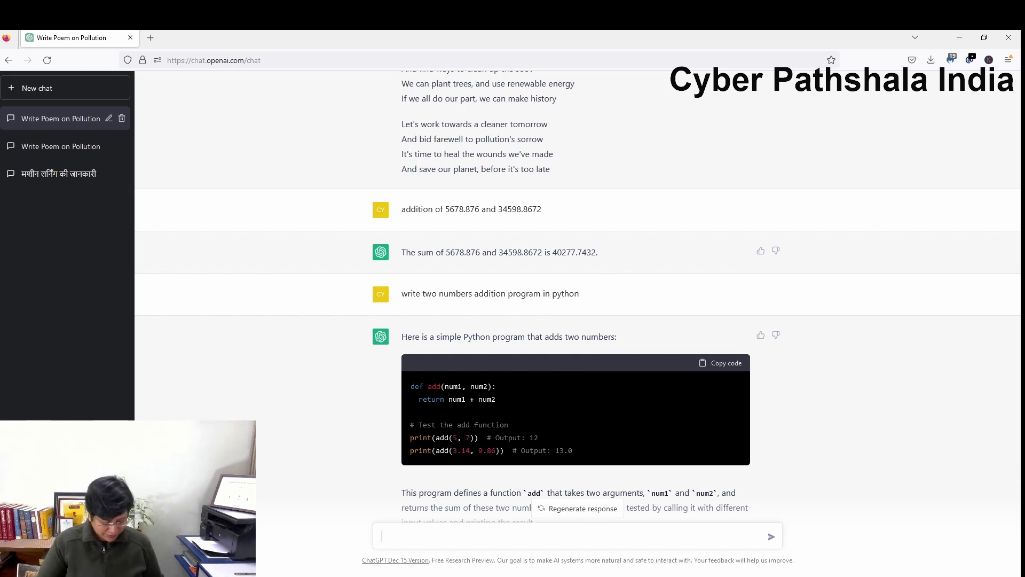
# Send 'quantum physics and meditation' after correcting the misspelled 'physica'
pyautogui.write('quantum')
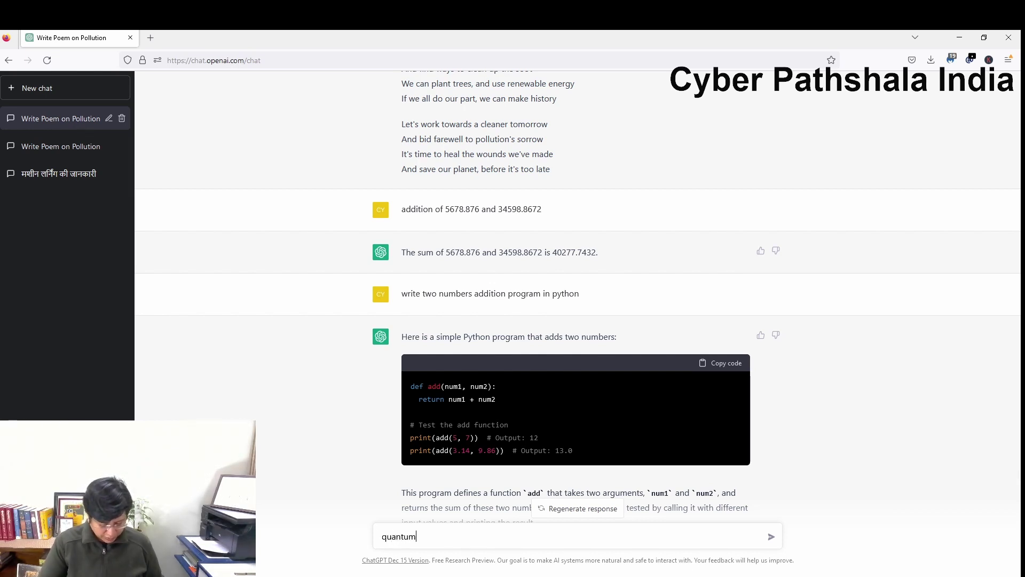
pyautogui.write(' physica and m')
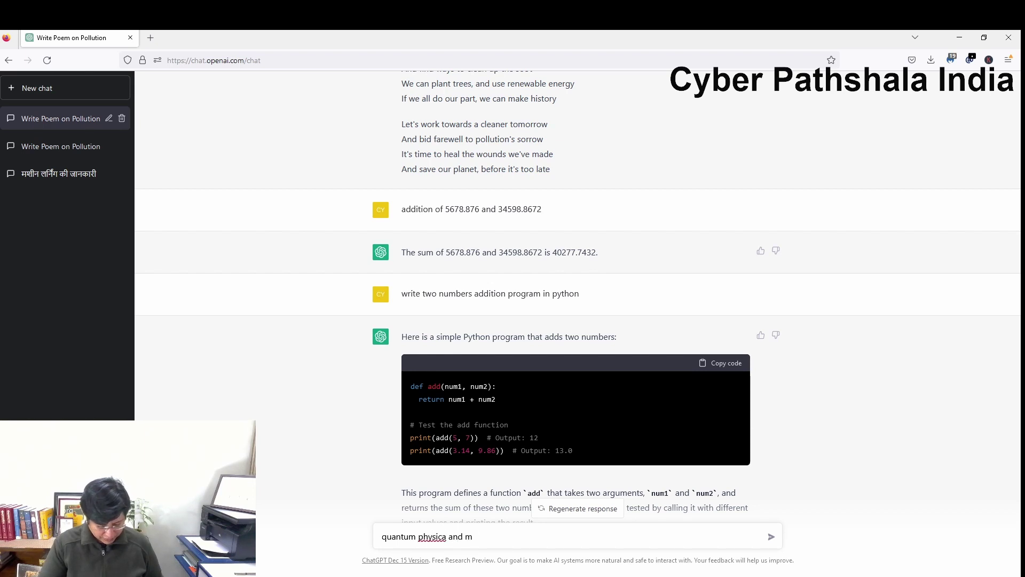
pyautogui.write('editation')
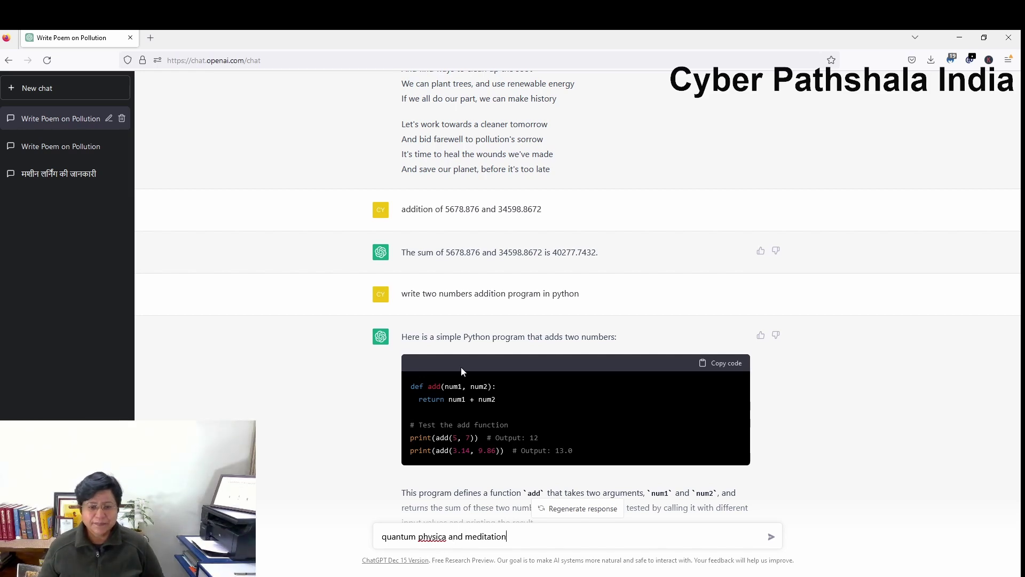
pyautogui.hotkey('ctrl', 'Left')
pyautogui.hotkey('ctrl', 'Left')
pyautogui.press('Left')
pyautogui.press('BackSpace')
pyautogui.write('s')
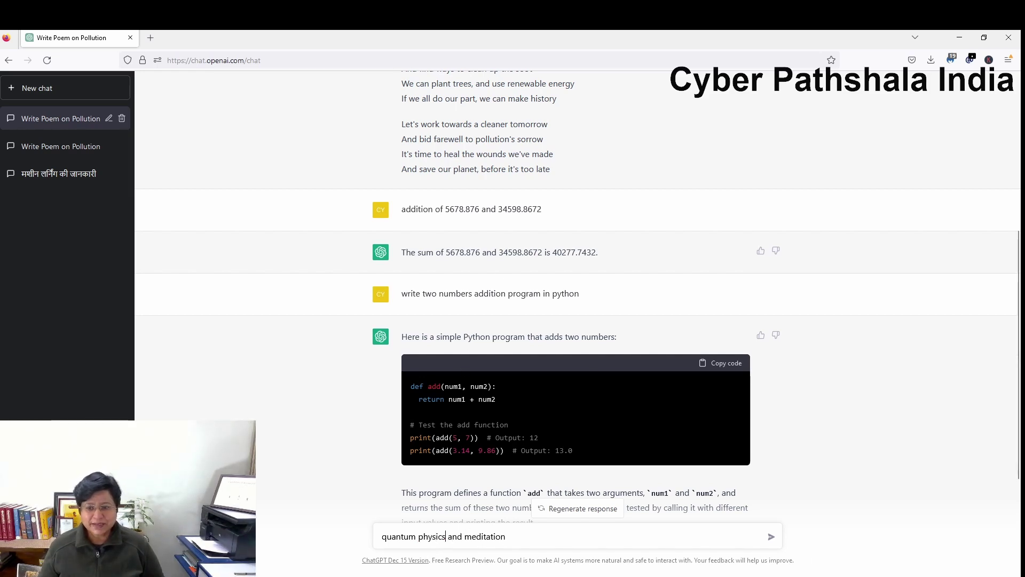
pyautogui.click(772, 538)
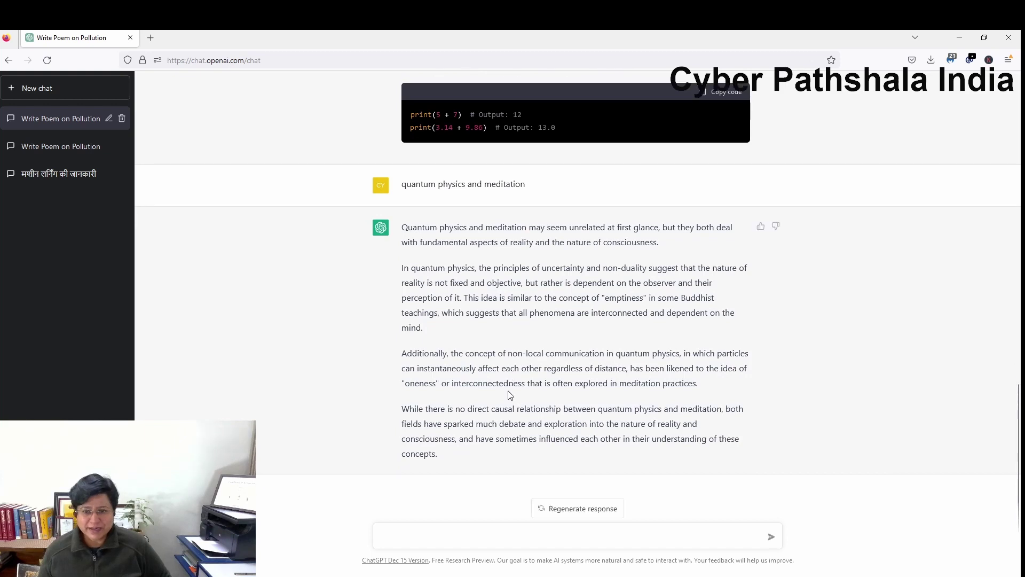
# Copy the earlier prompt 'quantum physics and meditation' and paste it into a new message
pyautogui.moveTo(468, 410); pyautogui.dragTo(747, 410)
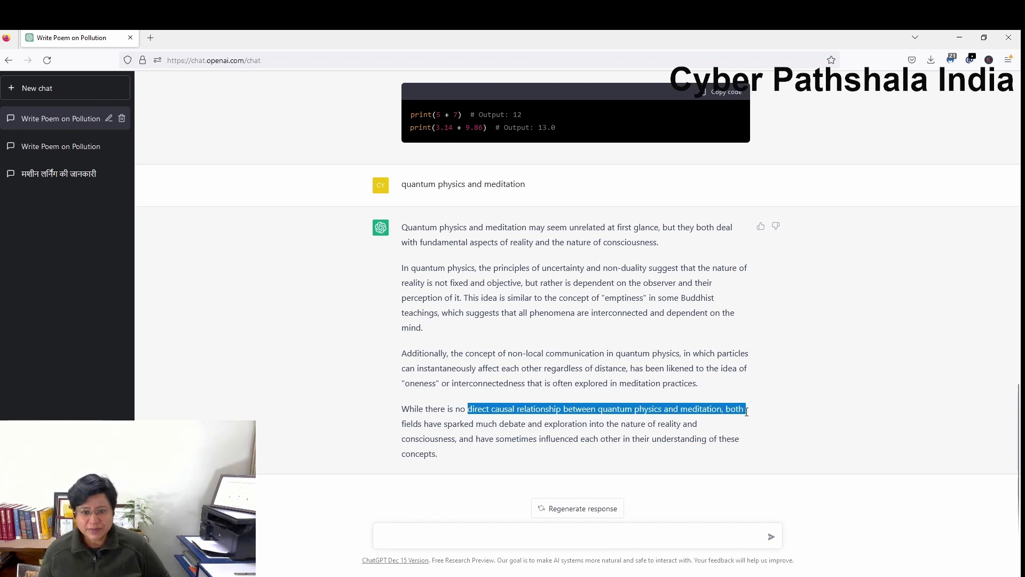
pyautogui.moveTo(747, 414); pyautogui.dragTo(748, 441)
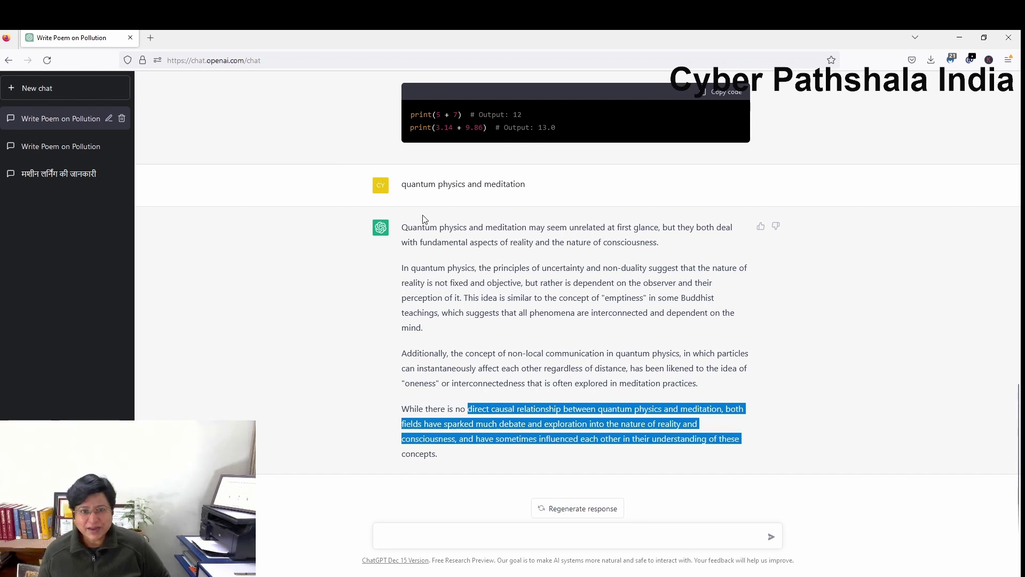
pyautogui.click(424, 187)
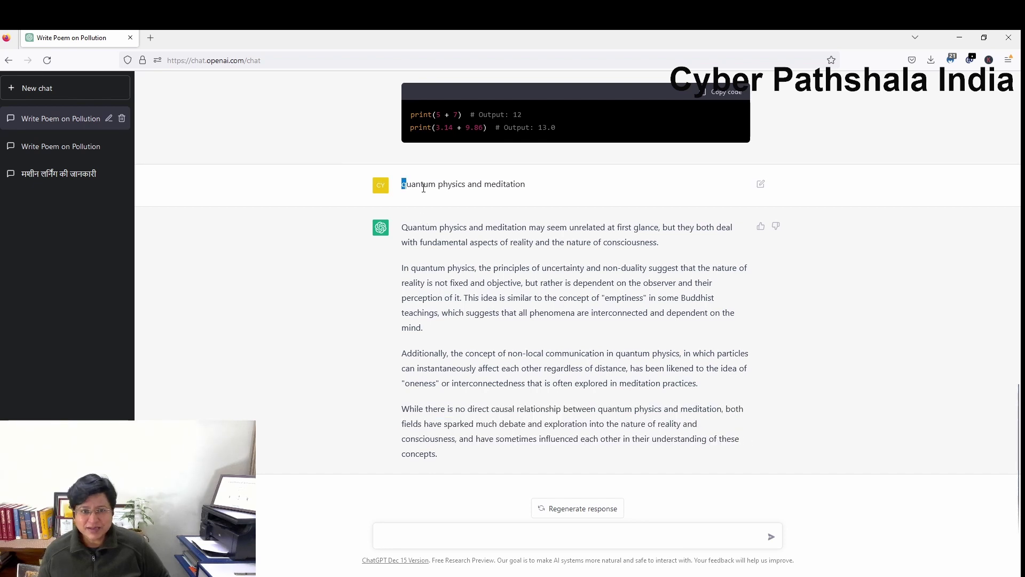
pyautogui.moveTo(423, 188); pyautogui.dragTo(531, 186)
pyautogui.hotkey('ctrl', 'c')
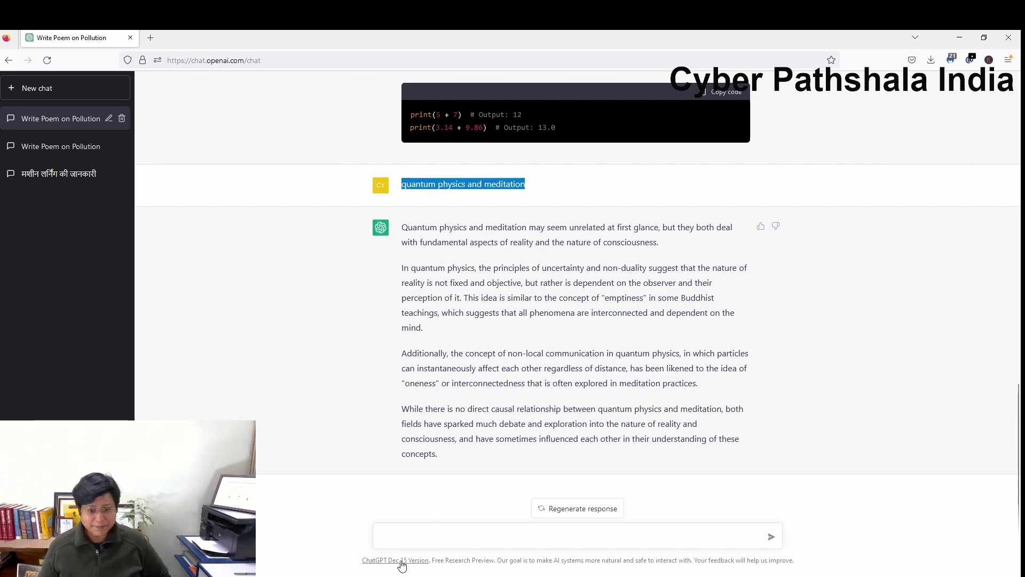
pyautogui.click(401, 534)
pyautogui.hotkey('ctrl', 'v')
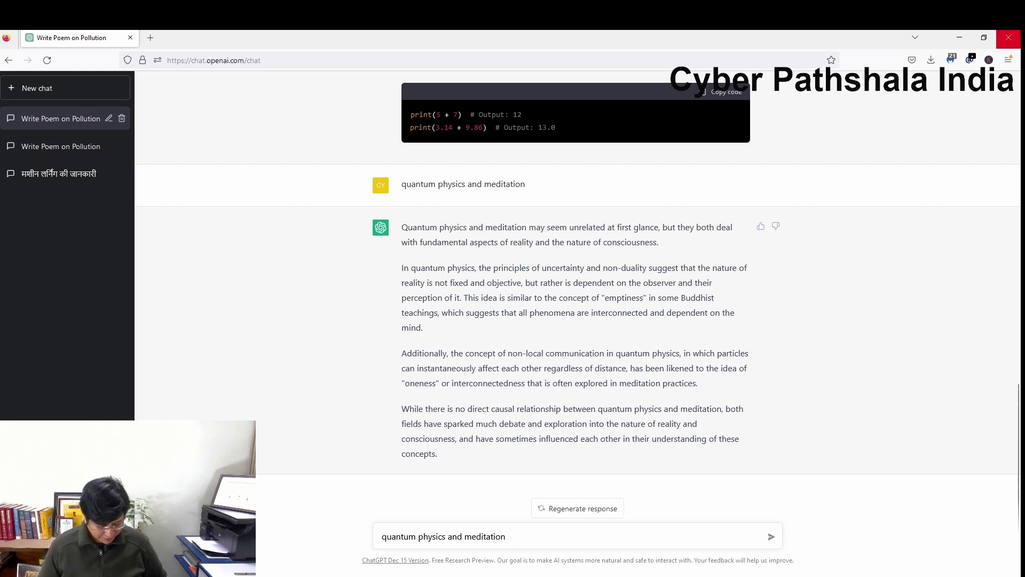
# Prefix the pasted prompt and send 'article on quantum physics and meditation'
pyautogui.press('Home')
pyautogui.write('article ')
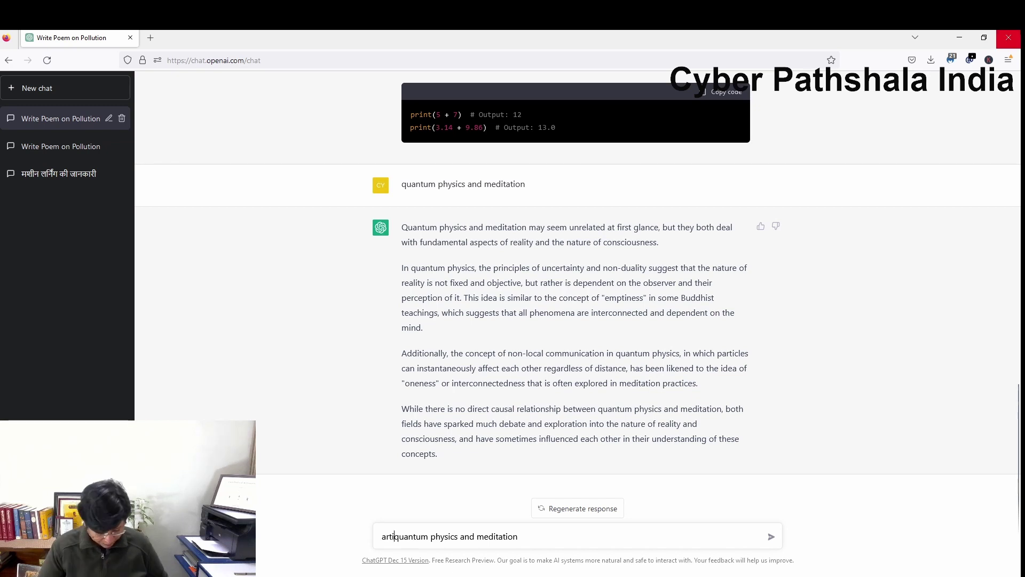
pyautogui.write('on')
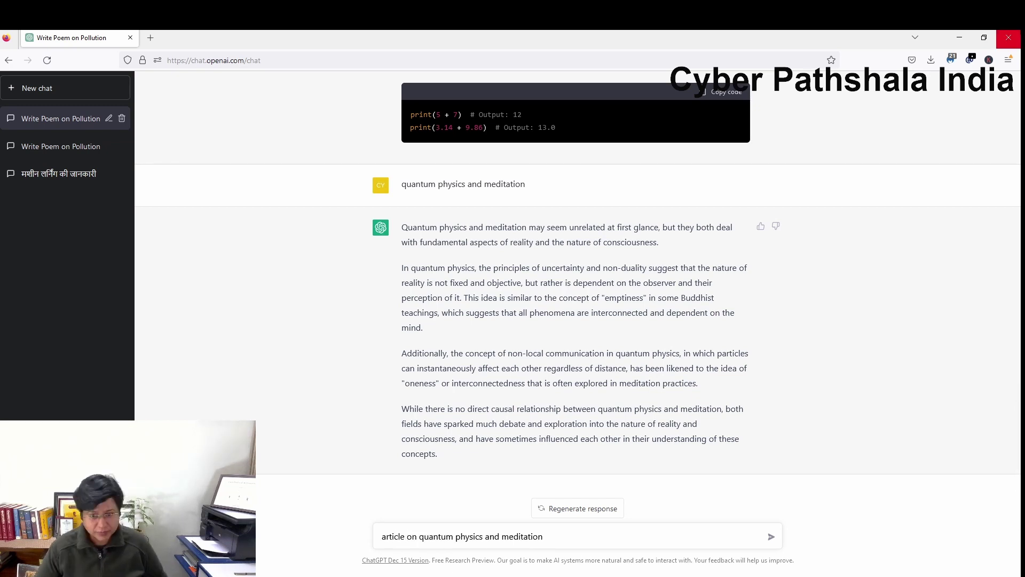
pyautogui.press('Return')
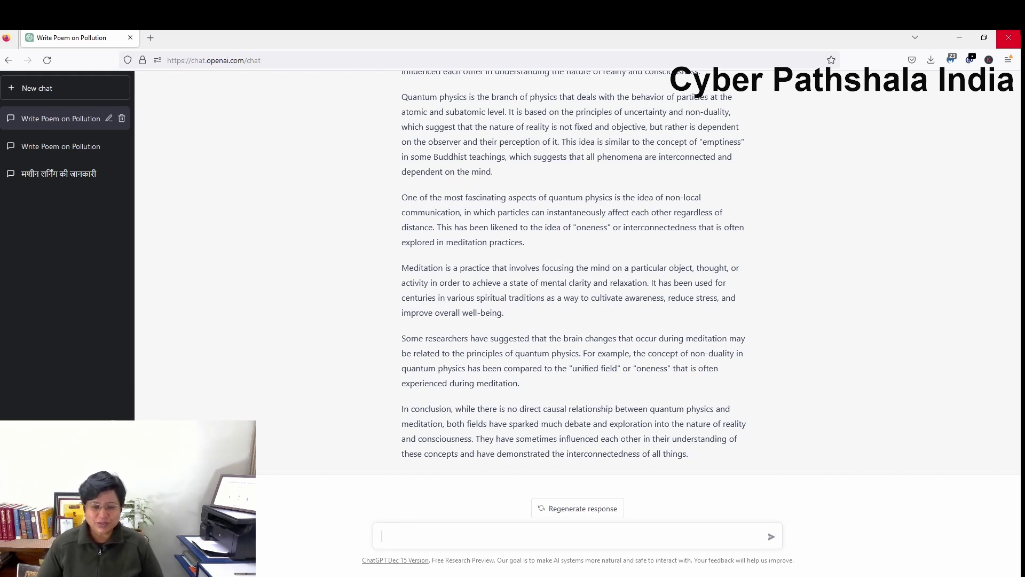
# Send the question 'gherand samhita' below the finished article
pyautogui.write('gherand samhita')
pyautogui.press('Return')
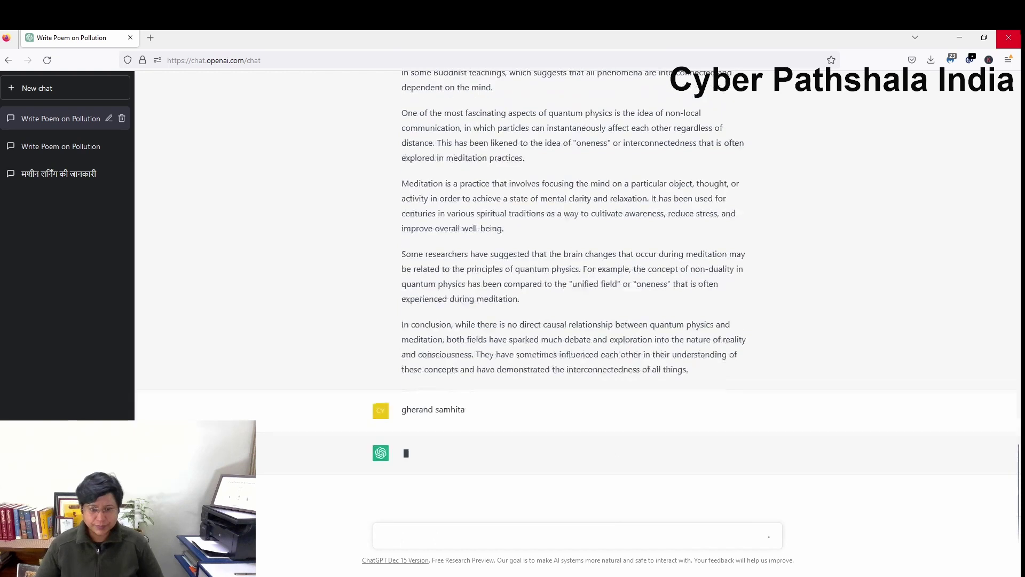